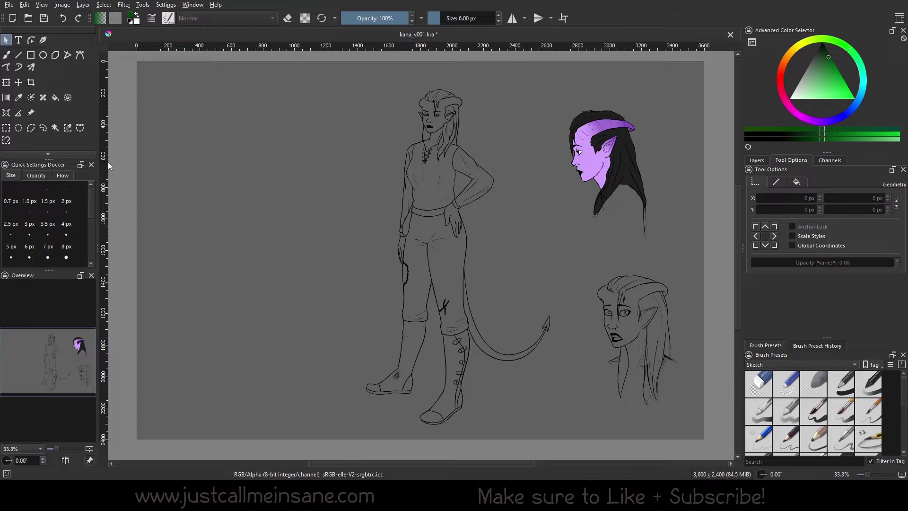
# Select Paint Layer 6 inside Group 7 and move the full-body line drawing about 760 px left with the Move tool
pyautogui.click(18, 82)
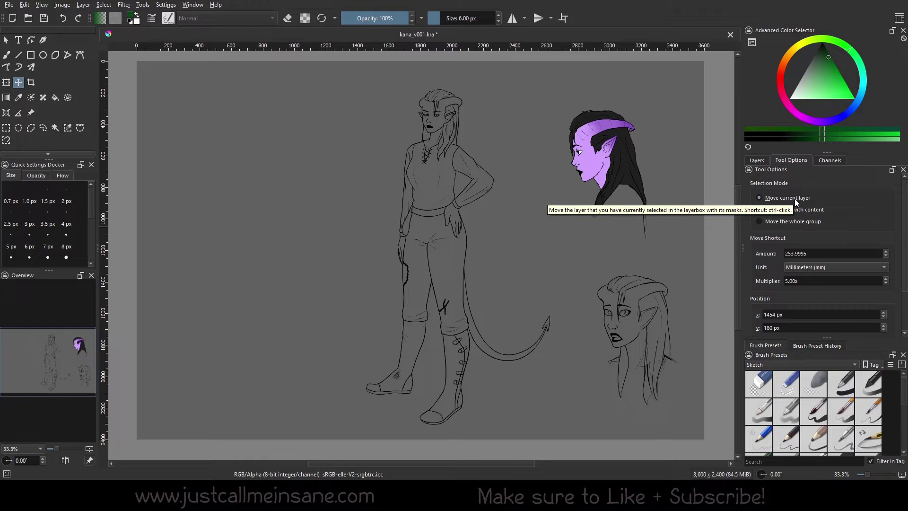
pyautogui.click(759, 162)
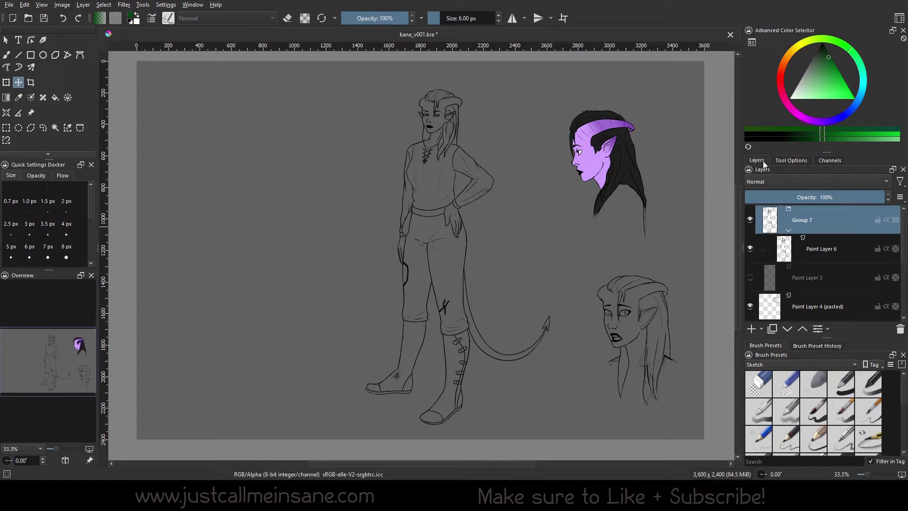
pyautogui.click(836, 242)
pyautogui.click(830, 224)
pyautogui.click(827, 237)
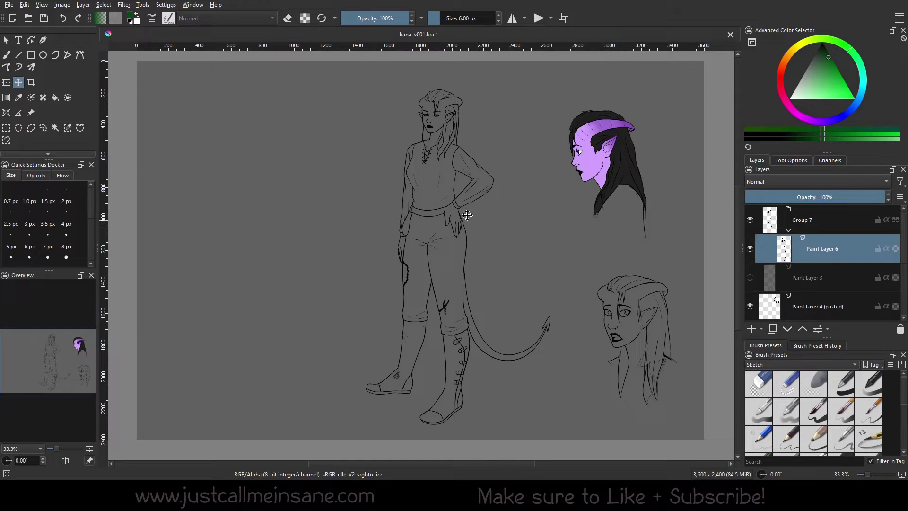
pyautogui.moveTo(452, 204); pyautogui.dragTo(345, 201)
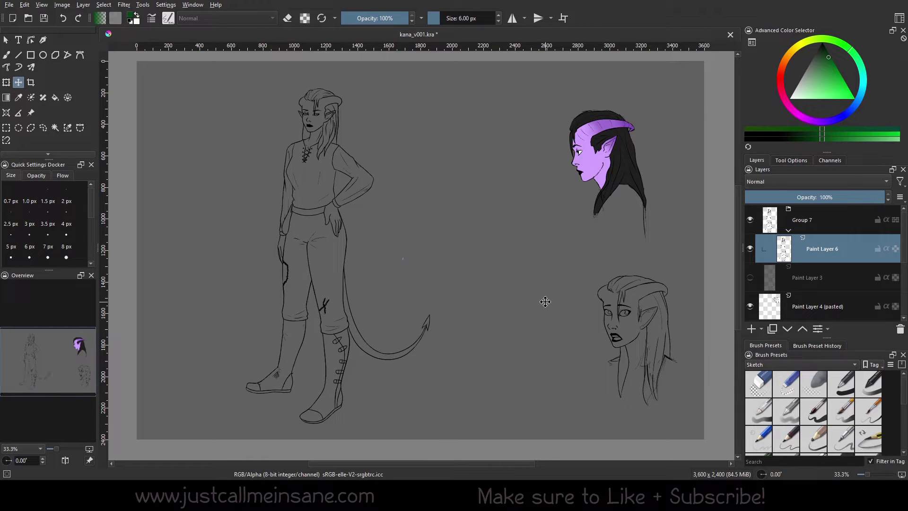
# Compare the Move tool's current-layer and layer-with-content modes on the canvas, leaving it set to Move layer with content
pyautogui.click(783, 161)
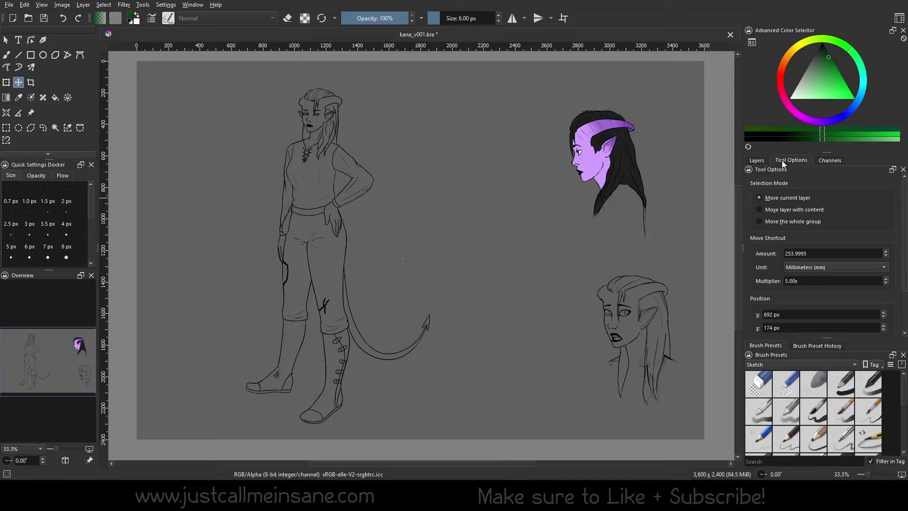
pyautogui.click(805, 209)
pyautogui.scroll(1, 559, 185)
pyautogui.moveTo(480, 198); pyautogui.dragTo(470, 230)
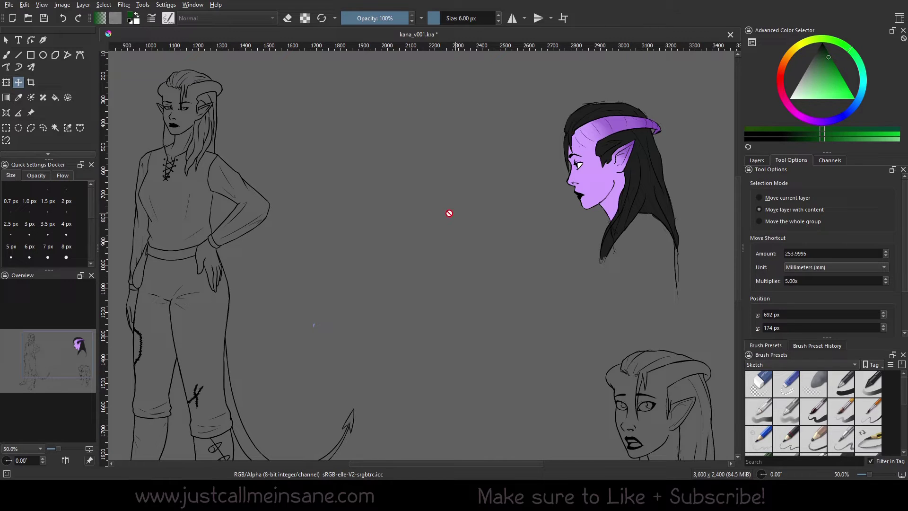
pyautogui.click(760, 199)
pyautogui.click(811, 210)
pyautogui.click(769, 198)
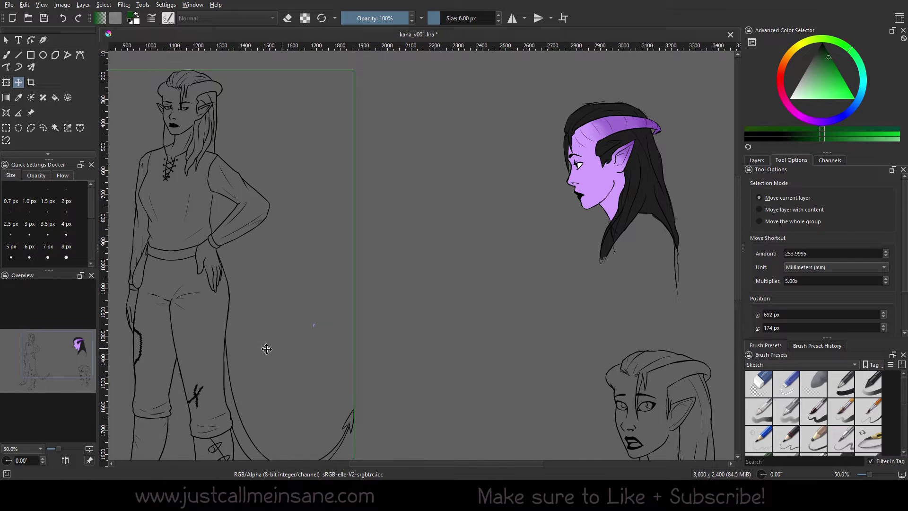
pyautogui.click(777, 210)
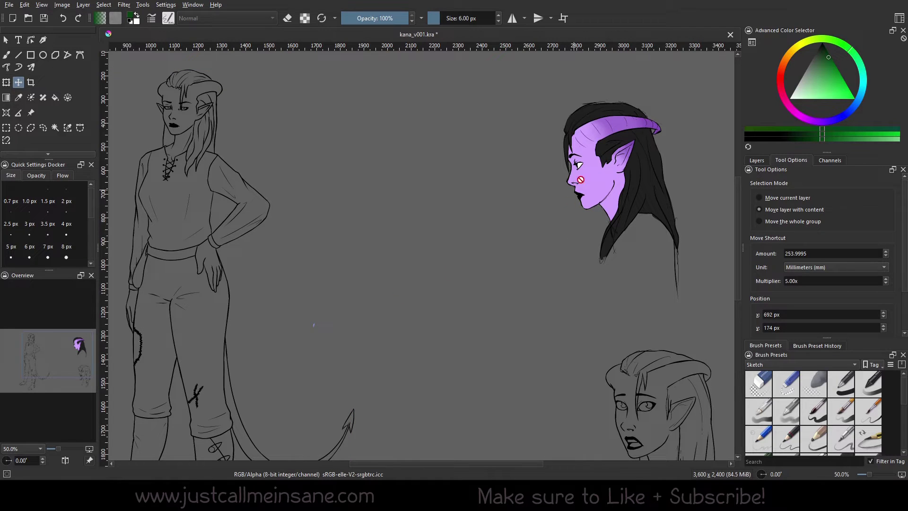
# Try to move the coloured head shapes left, off their line art, by picking them on the canvas, and undo the move
pyautogui.click(759, 160)
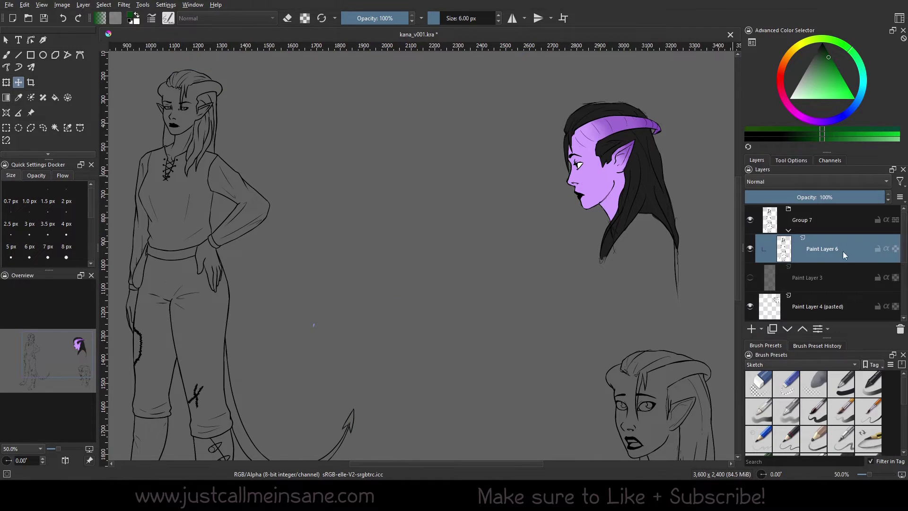
pyautogui.scroll(-2, 818, 266)
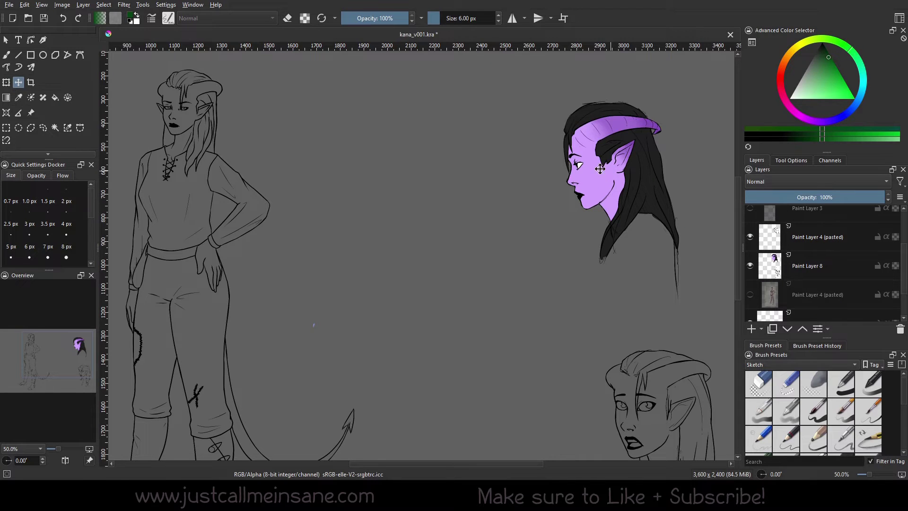
pyautogui.scroll(2, 817, 276)
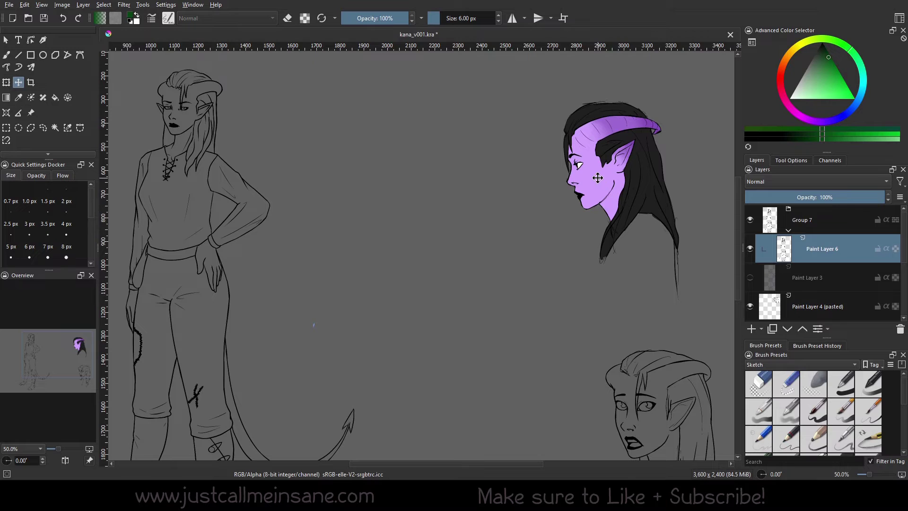
pyautogui.moveTo(598, 178)
pyautogui.mouseDown()
pyautogui.moveTo(396, 171)
pyautogui.moveTo(557, 197)
pyautogui.moveTo(501, 189)
pyautogui.moveTo(580, 194)
pyautogui.moveTo(606, 183)
pyautogui.moveTo(606, 195)
pyautogui.moveTo(606, 182)
pyautogui.mouseUp()
pyautogui.scroll(-1, 838, 234)
pyautogui.scroll(1, 837, 251)
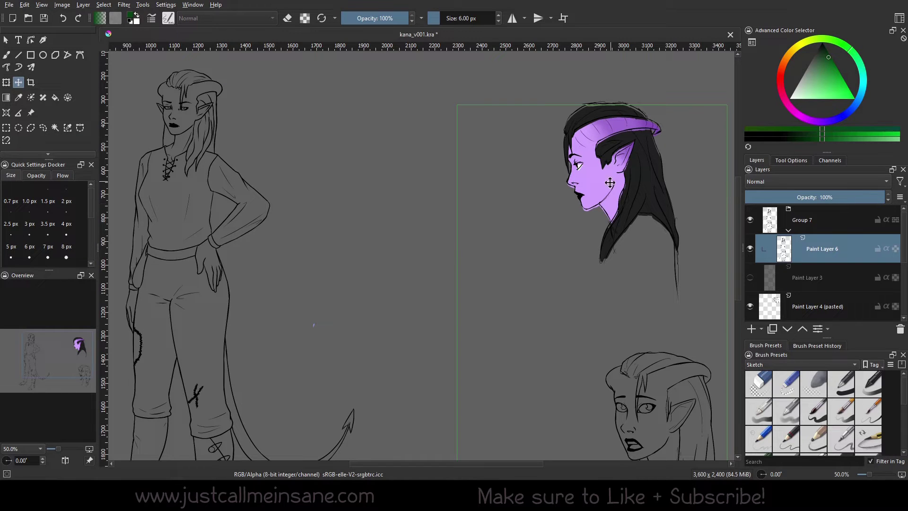
pyautogui.moveTo(599, 182); pyautogui.dragTo(454, 189)
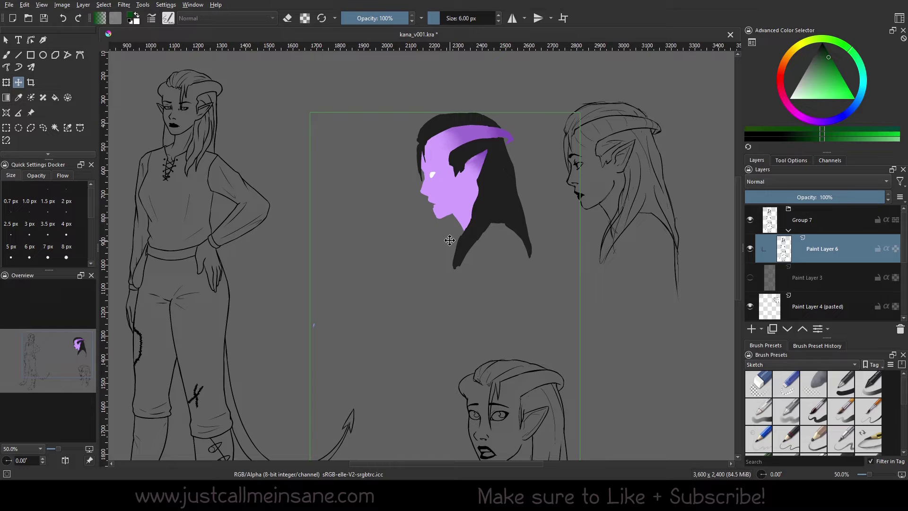
pyautogui.hotkey('ctrl', 'z')
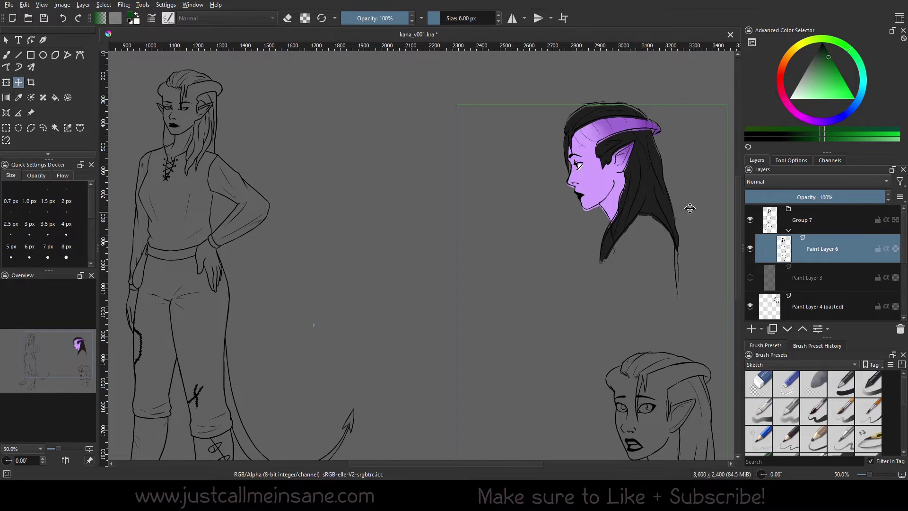
pyautogui.hotkey('ctrl', 'shift', 'z')
pyautogui.hotkey('ctrl', 'z')
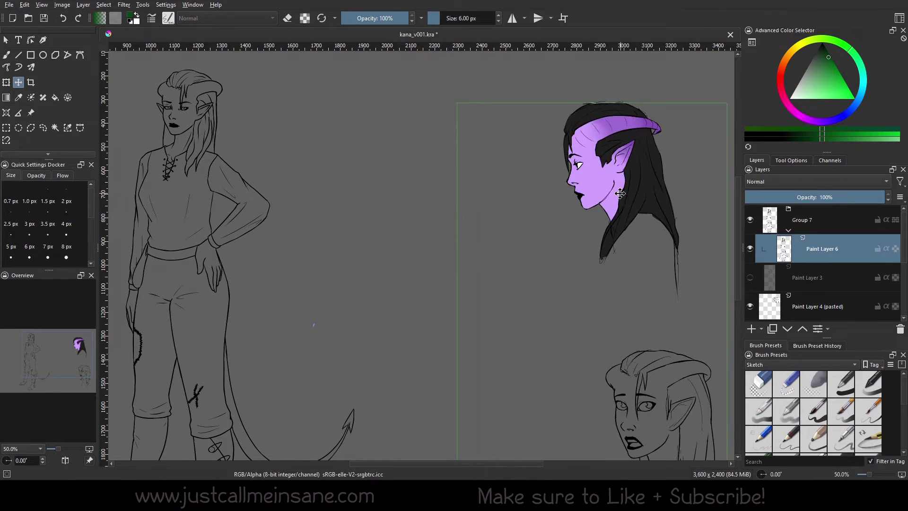
# Try to move the profile head's line art left, off its colours, by grabbing it at the black lips
pyautogui.scroll(3, 581, 200)
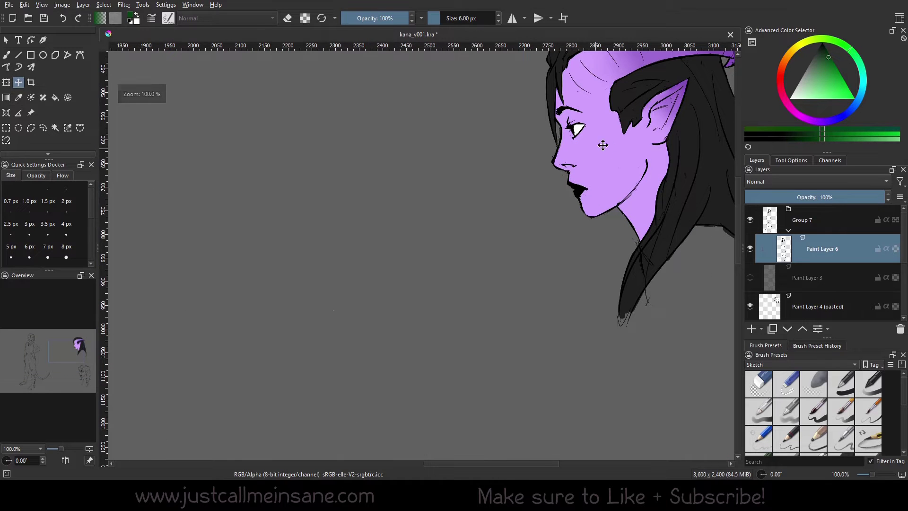
pyautogui.moveTo(604, 146); pyautogui.dragTo(484, 102)
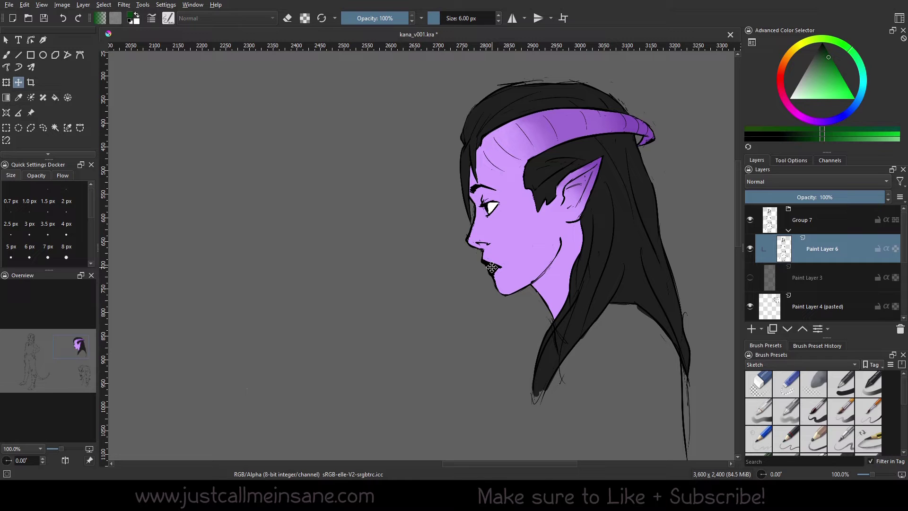
pyautogui.moveTo(492, 267); pyautogui.dragTo(236, 269)
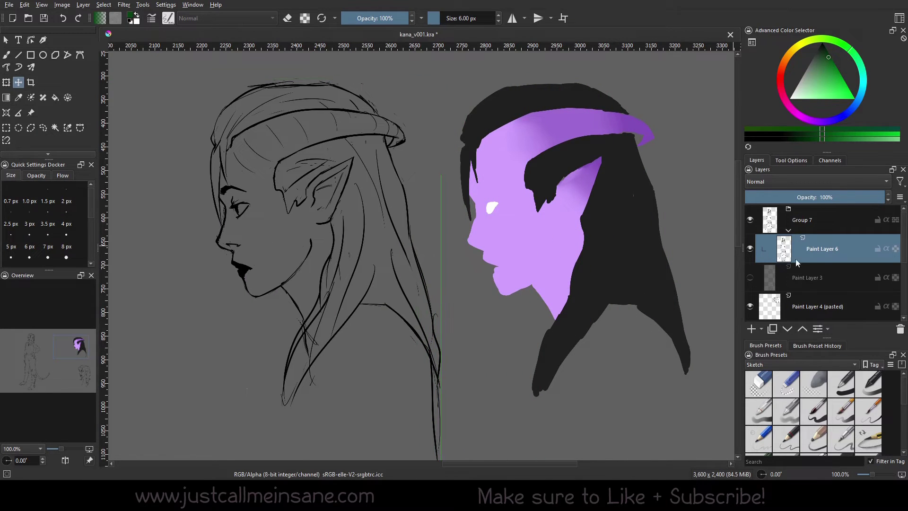
pyautogui.scroll(-3, 464, 267)
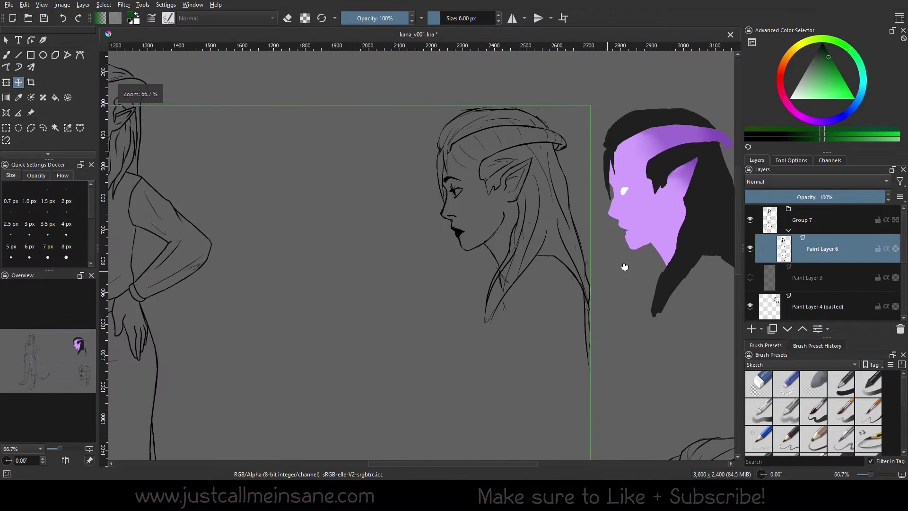
pyautogui.scroll(-1, 537, 290)
pyautogui.scroll(2, 489, 241)
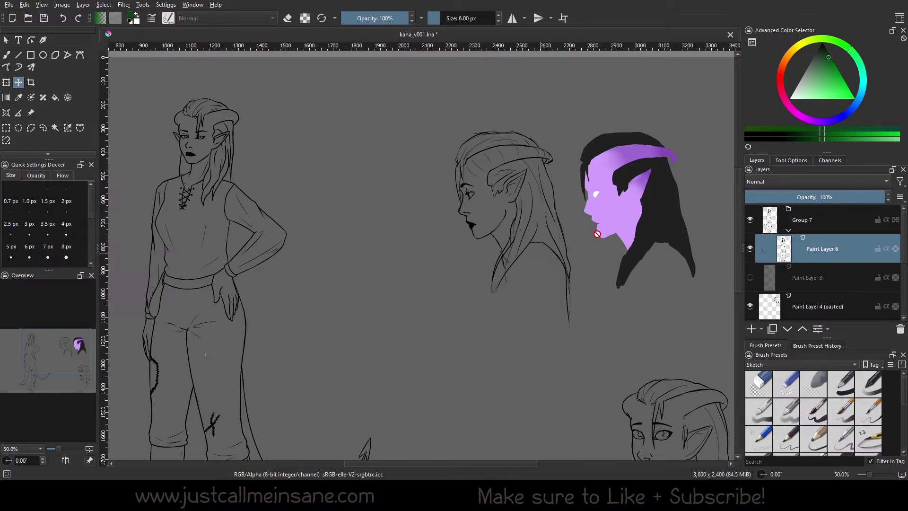
pyautogui.press('-')
# Try to shift all the artwork left in Move the whole group mode with Paint Layer 3 hidden, and undo the shift
pyautogui.click(791, 160)
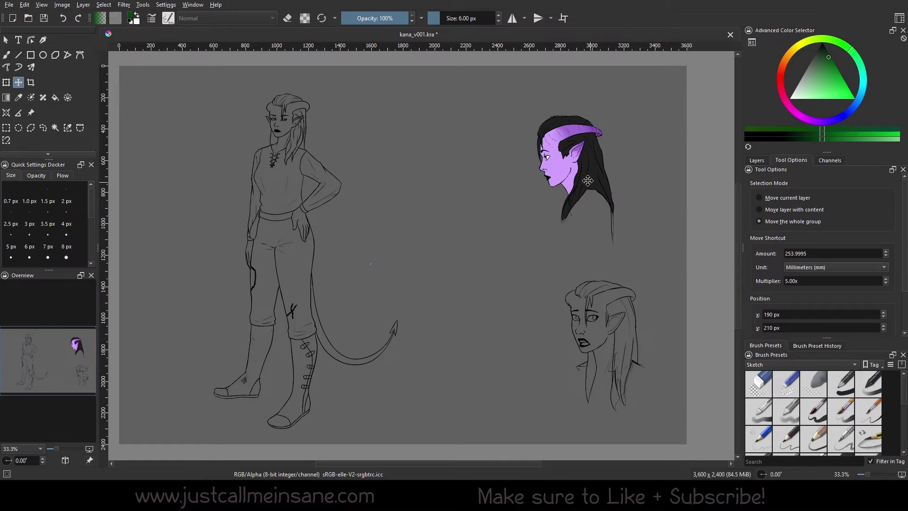
pyautogui.moveTo(575, 167)
pyautogui.mouseDown()
pyautogui.moveTo(532, 171)
pyautogui.moveTo(592, 164)
pyautogui.moveTo(579, 167)
pyautogui.mouseUp()
pyautogui.click(757, 160)
pyautogui.click(750, 278)
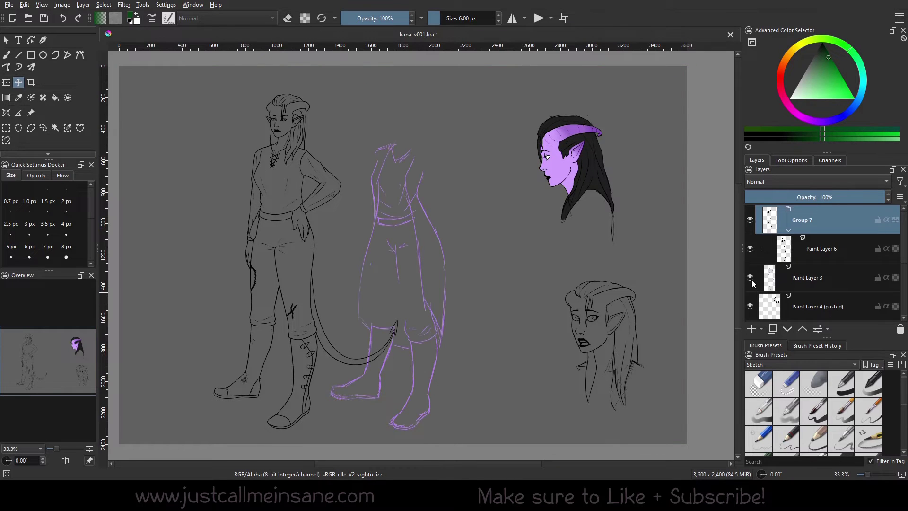
pyautogui.click(750, 279)
pyautogui.click(750, 279)
pyautogui.click(751, 278)
pyautogui.moveTo(585, 163); pyautogui.dragTo(526, 162)
pyautogui.click(750, 278)
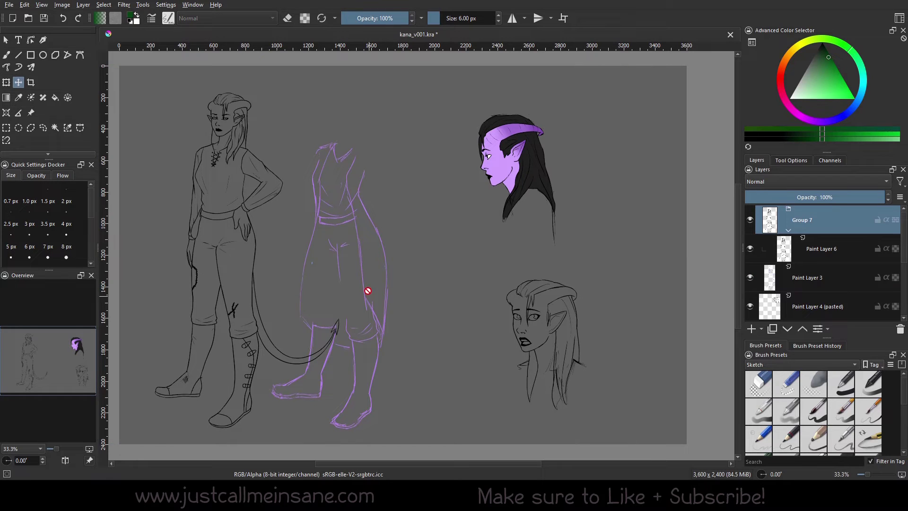
pyautogui.click(750, 278)
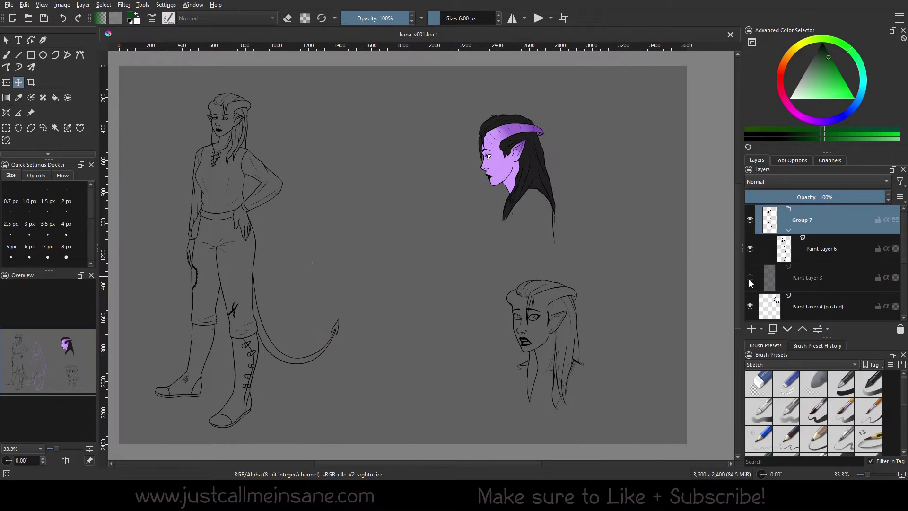
pyautogui.hotkey('ctrl', 'z')
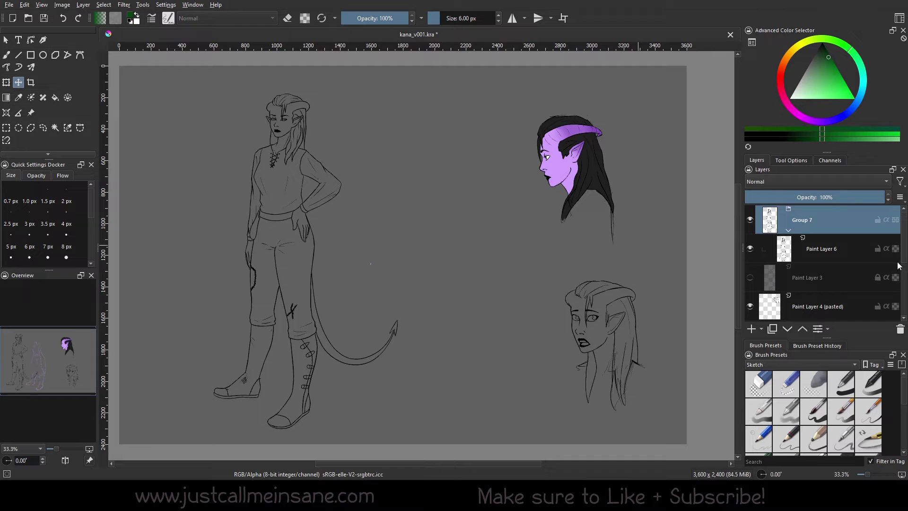
# Lock Paint Layer 3 and try to move the whole artwork left again, toggling that layer's visibility to check it
pyautogui.click(878, 278)
pyautogui.moveTo(587, 176); pyautogui.dragTo(529, 175)
pyautogui.click(750, 278)
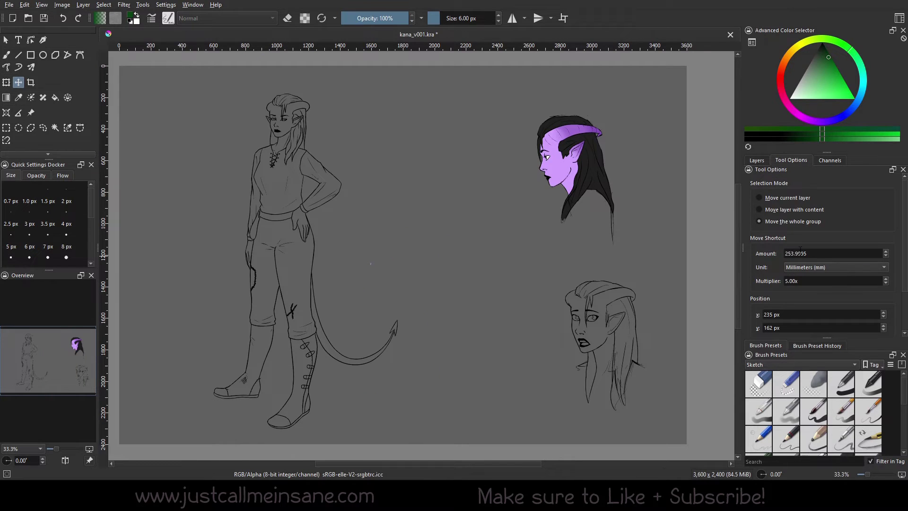
# Set the Move tool to Move layer with content and its move shortcut to 2 inches
pyautogui.doubleClick(800, 254)
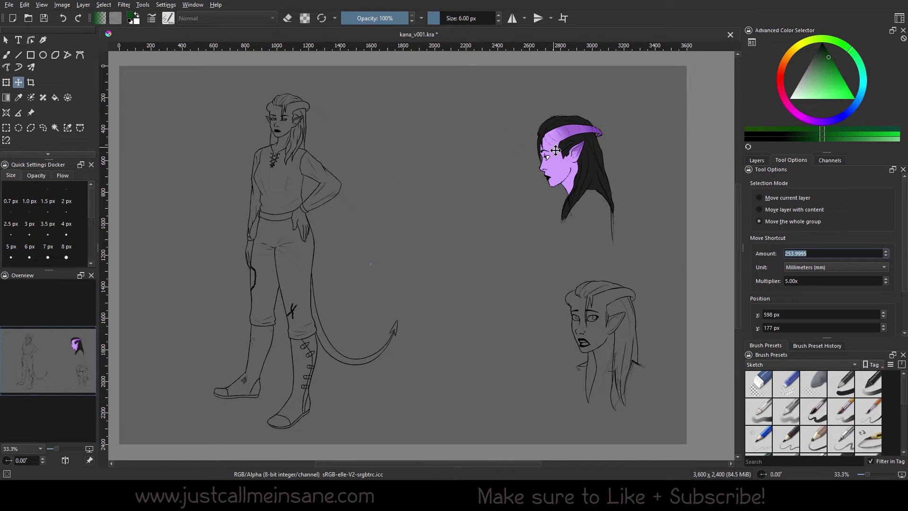
pyautogui.click(806, 197)
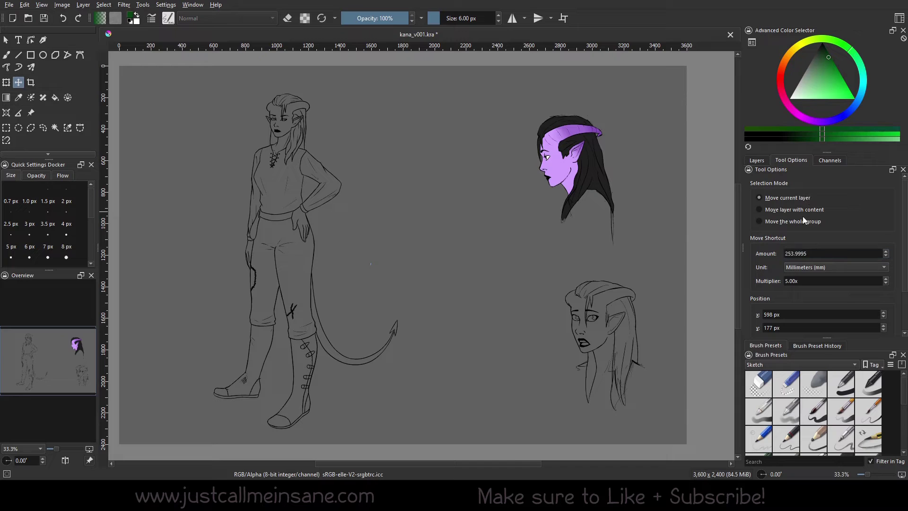
pyautogui.click(800, 268)
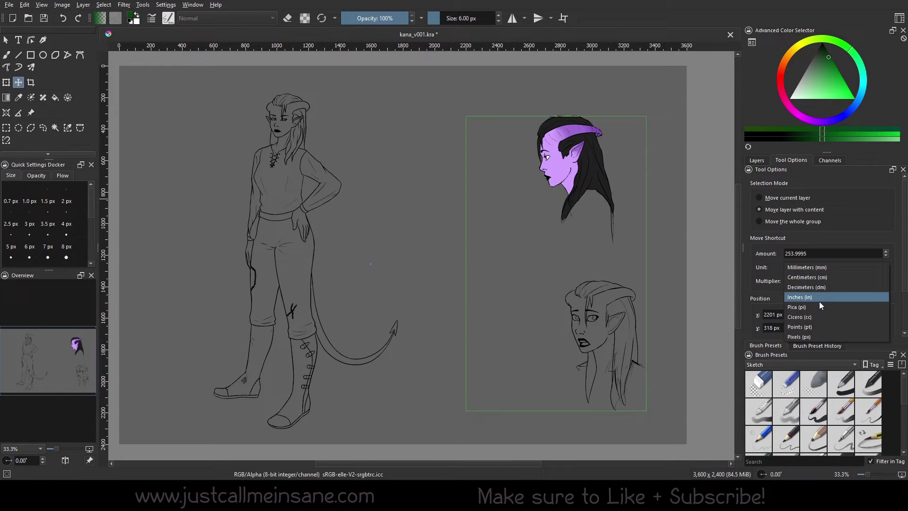
pyautogui.click(819, 299)
pyautogui.tripleClick(819, 253)
pyautogui.write('2')
pyautogui.press('Return')
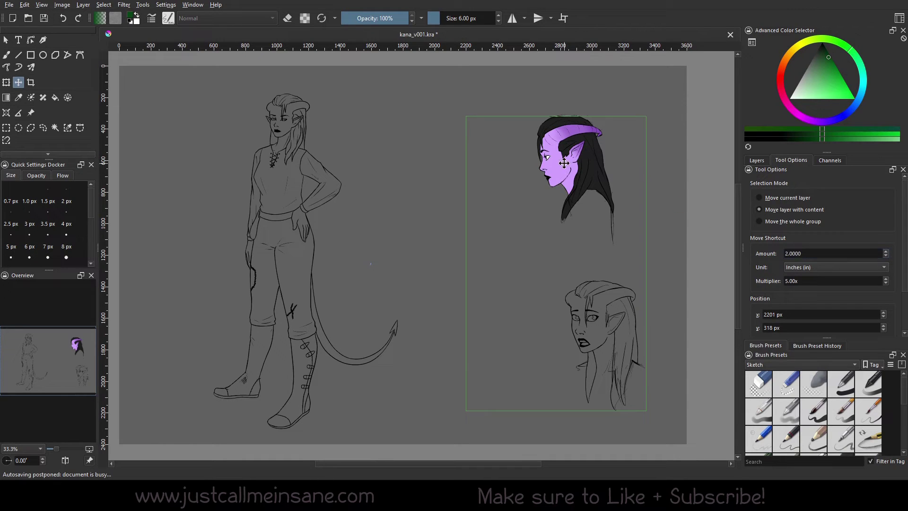
# Shift the coloured head's layer back and forth horizontally in 2-inch increments, leaving it one increment left of its starting position
pyautogui.press('Left')
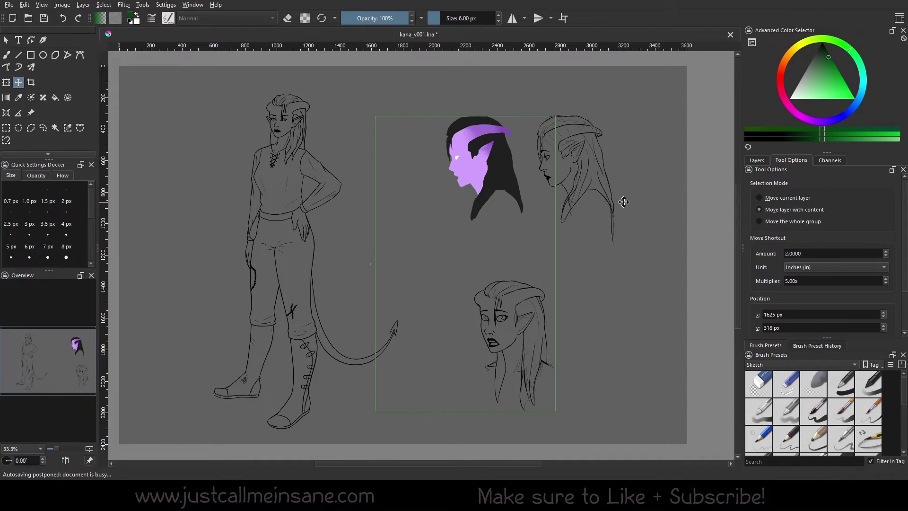
pyautogui.press('Left')
pyautogui.press('Left')
pyautogui.press('Left')
pyautogui.press('Right')
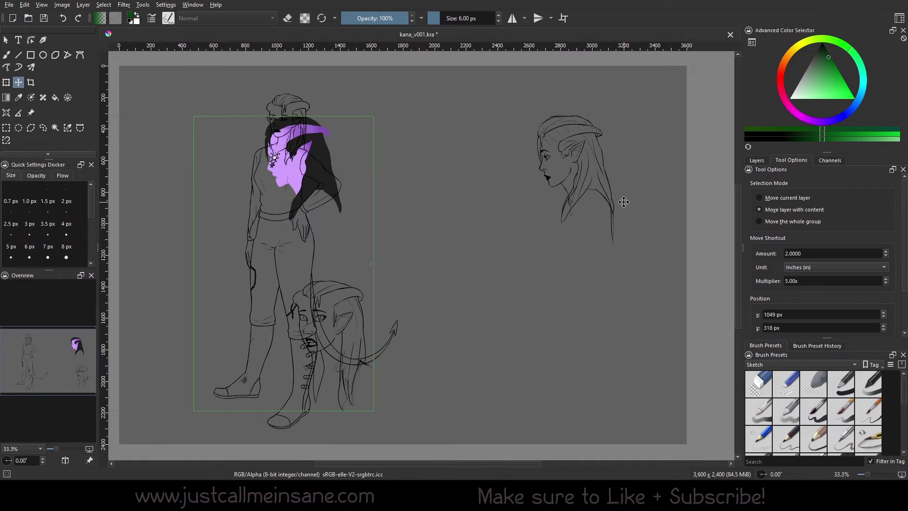
pyautogui.press('Right')
pyautogui.press('Right')
pyautogui.press('Right')
pyautogui.press('Right')
pyautogui.press('Left')
pyautogui.press('Left')
pyautogui.press('Left')
pyautogui.press('Left')
pyautogui.press('Left')
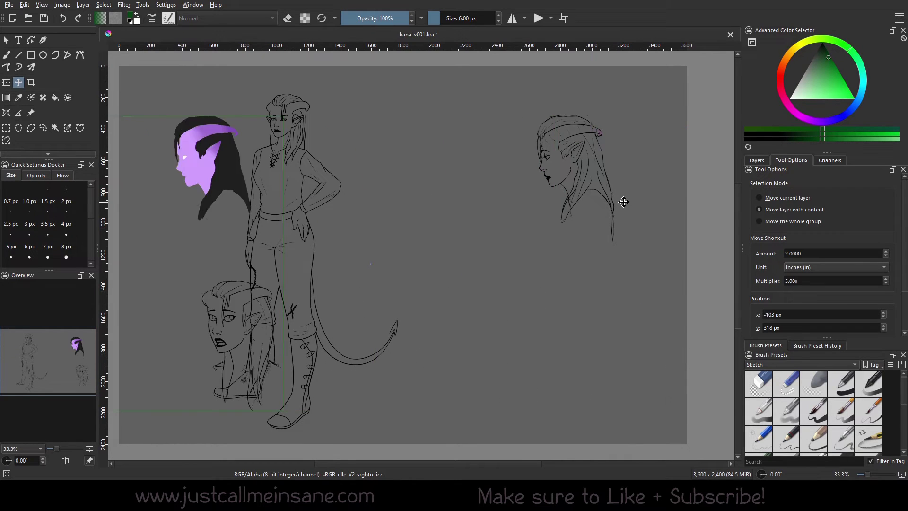
pyautogui.press('Right')
pyautogui.press('Right')
pyautogui.press('Right')
pyautogui.press('Right')
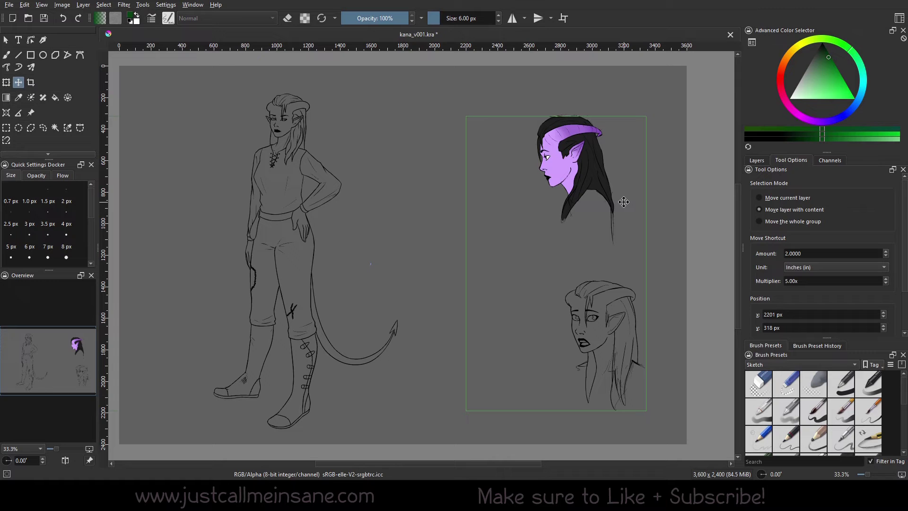
pyautogui.press('Left')
pyautogui.press('Left')
pyautogui.press('Left')
pyautogui.press('Left')
pyautogui.press('Right')
pyautogui.press('Right')
pyautogui.press('Right')
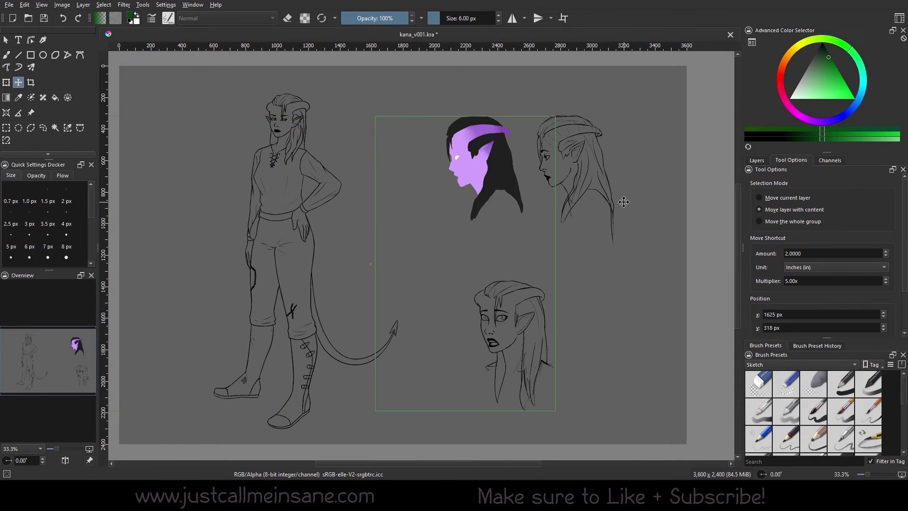
# Shift the coloured head's layer back and forth horizontally in 2-inch increments, ending between the standing figure and the profile sketch
pyautogui.press('Right')
pyautogui.press('Left')
pyautogui.press('Left')
pyautogui.press('Left')
pyautogui.press('Left')
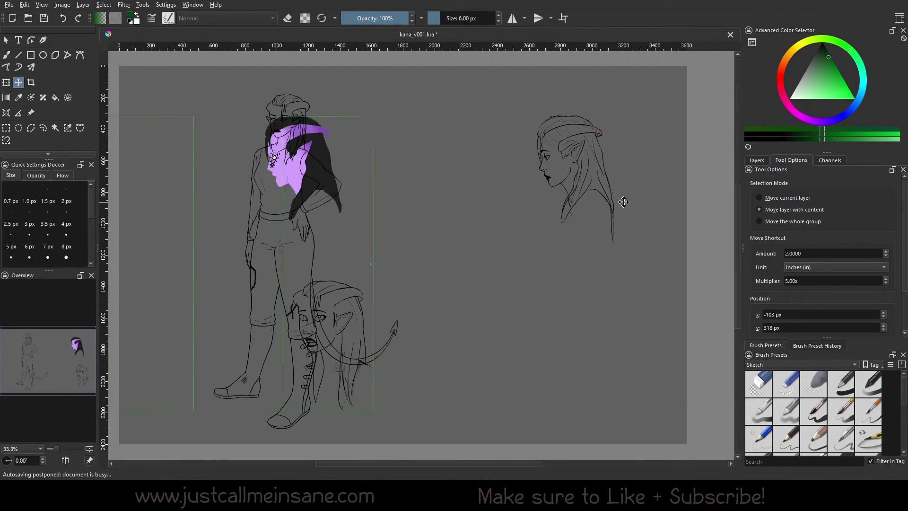
pyautogui.press('Left')
pyautogui.press('Right')
pyautogui.press('Right')
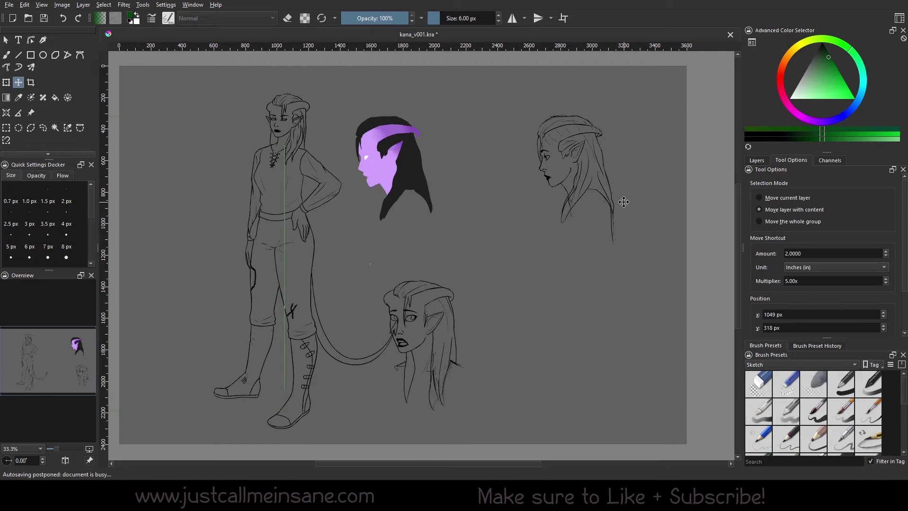
pyautogui.press('Right')
pyautogui.press('Right')
pyautogui.press('Right')
pyautogui.press('Left')
pyautogui.press('Left')
pyautogui.press('Left')
pyautogui.press('Left')
pyautogui.press('Left')
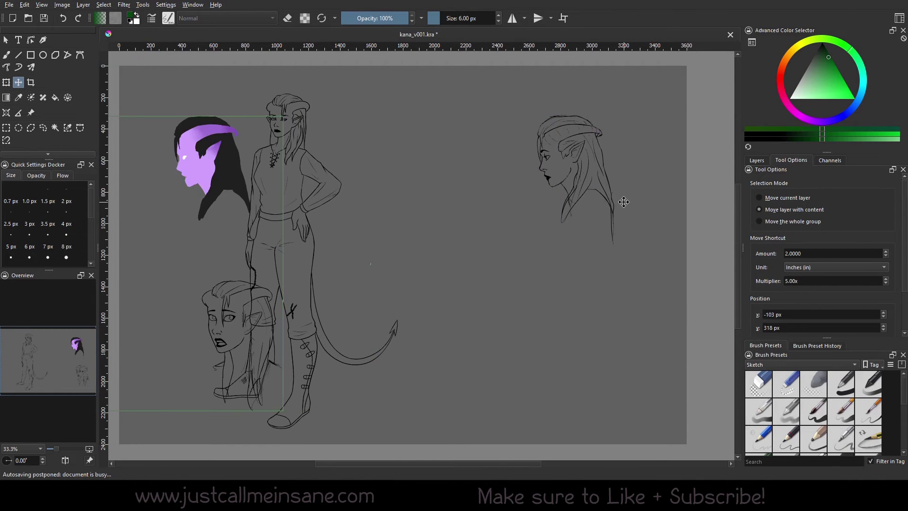
pyautogui.press('Right')
pyautogui.press('Right')
pyautogui.press('Left')
# Shift the coloured head's layer up and down in 2-inch increments, returning it to its starting height
pyautogui.press('Up')
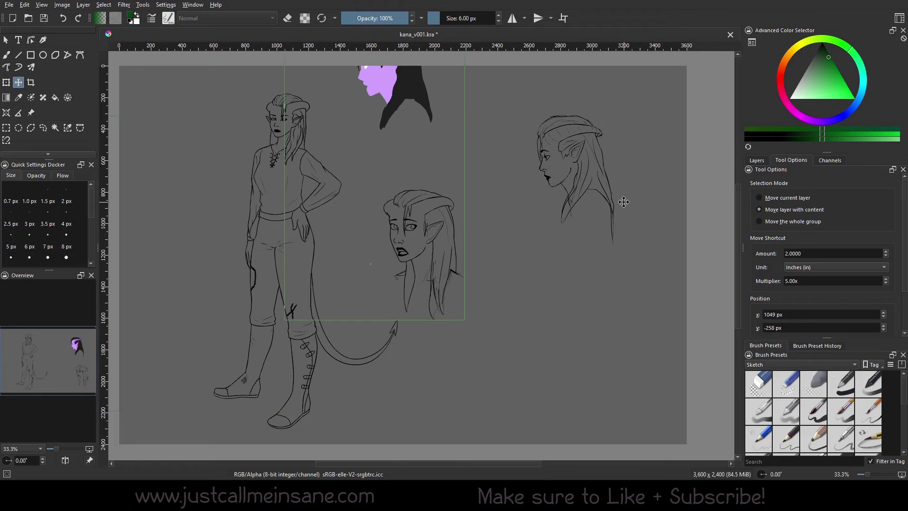
pyautogui.press('Down')
pyautogui.press('Down')
pyautogui.press('Down')
pyautogui.press('Down')
pyautogui.press('Up')
pyautogui.press('Up')
pyautogui.press('Up')
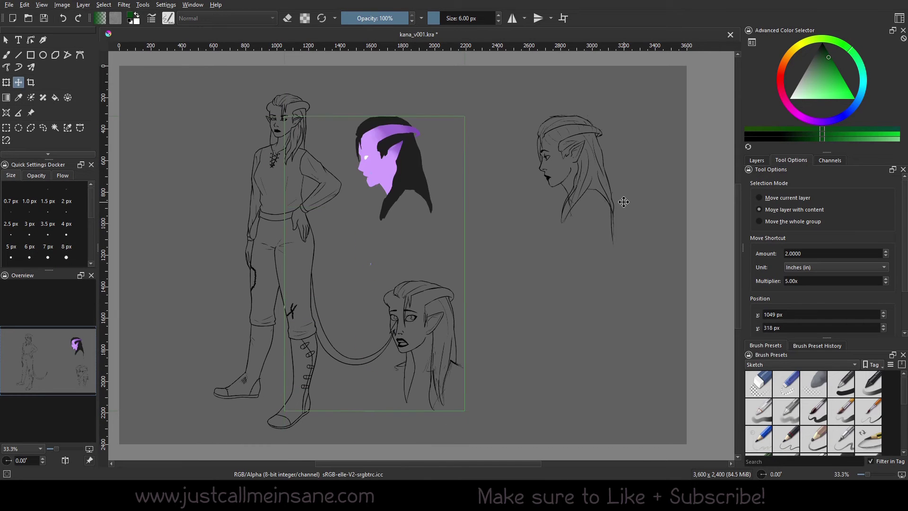
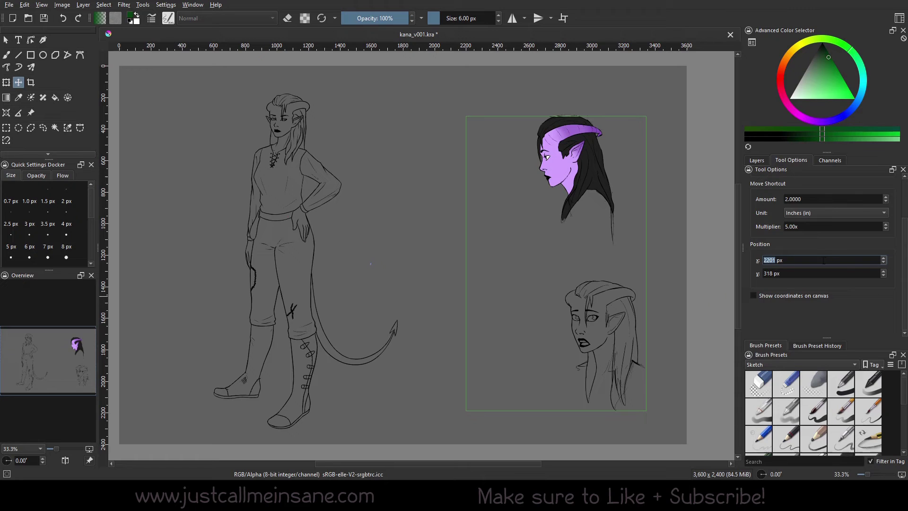
# Set the position of the coloured head's layer to X 122 px and Y 122 px
pyautogui.write('122')
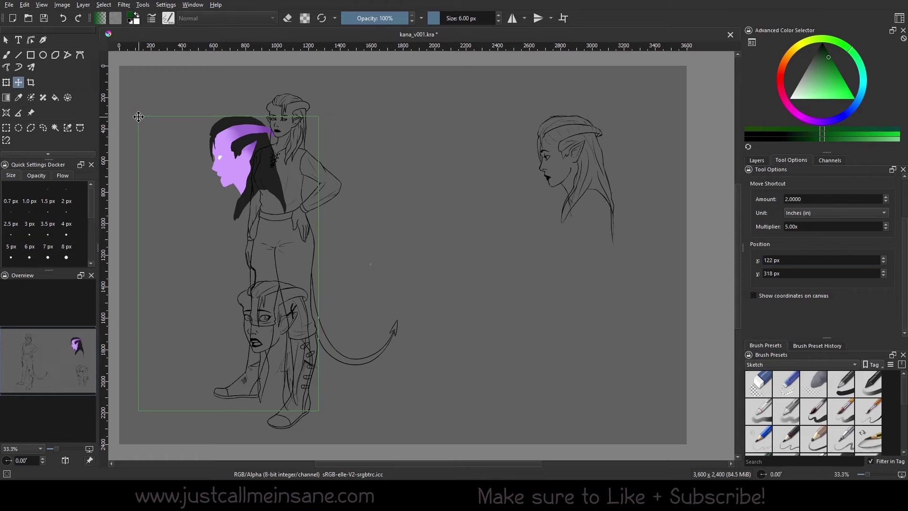
pyautogui.doubleClick(769, 273)
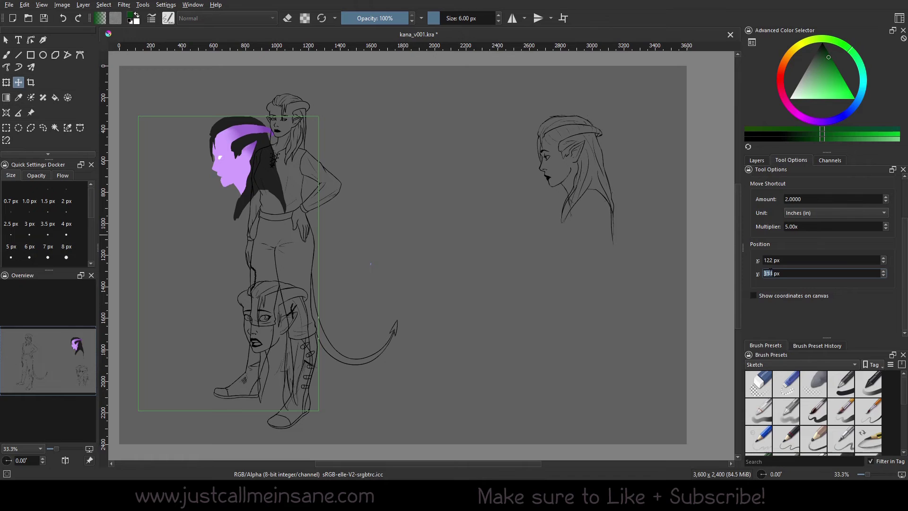
pyautogui.write('122')
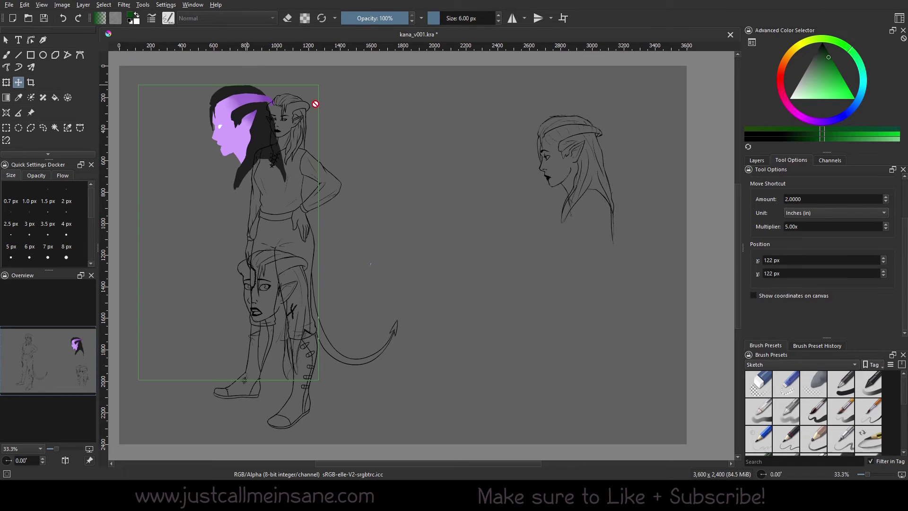
# Set the layer's X position to 800 px, then move it freehand up and left over the standing figure with coordinates shown on canvas
pyautogui.doubleClick(767, 260)
pyautogui.write('800')
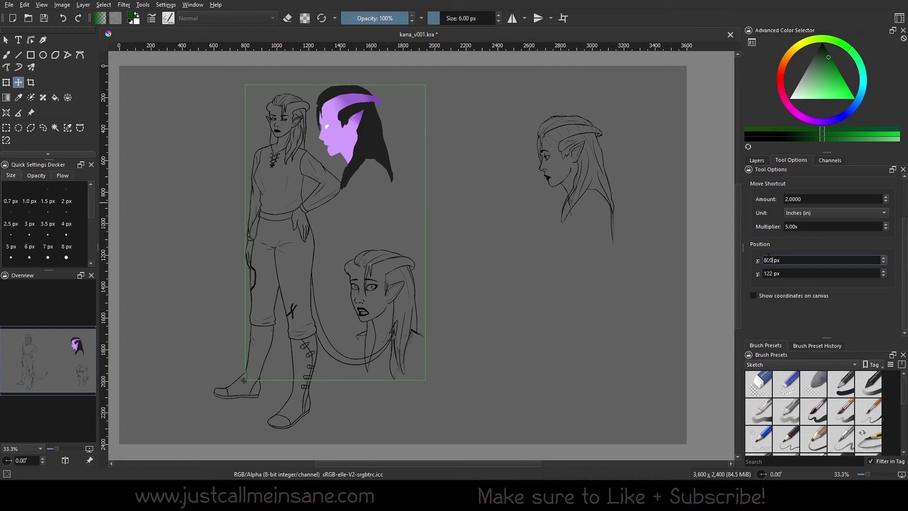
pyautogui.click(233, 87)
pyautogui.moveTo(244, 292); pyautogui.dragTo(284, 314)
pyautogui.moveTo(408, 172); pyautogui.dragTo(340, 161)
# Set the layer's X position to 400 px, then move it freehand back under the profile sketch, at about X 2203 px, Y 314 px
pyautogui.doubleClick(769, 261)
pyautogui.write('4')
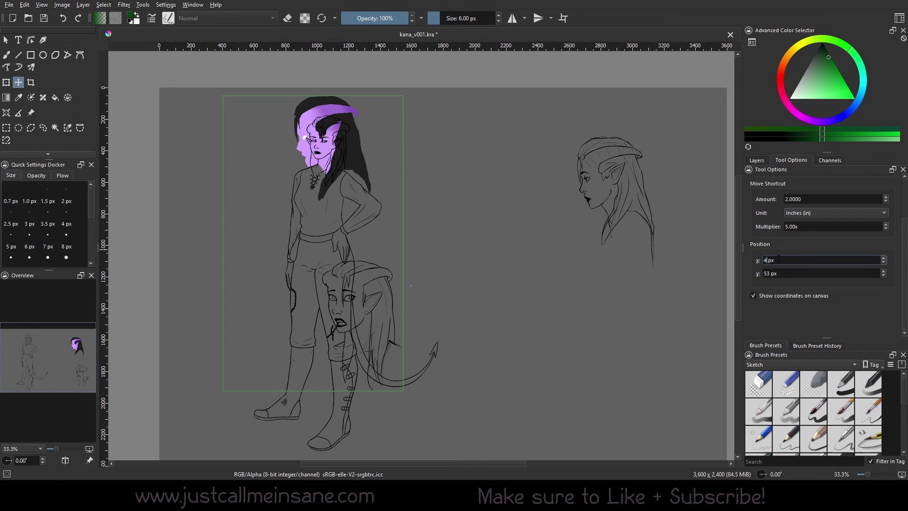
pyautogui.write('00')
pyautogui.press('Return')
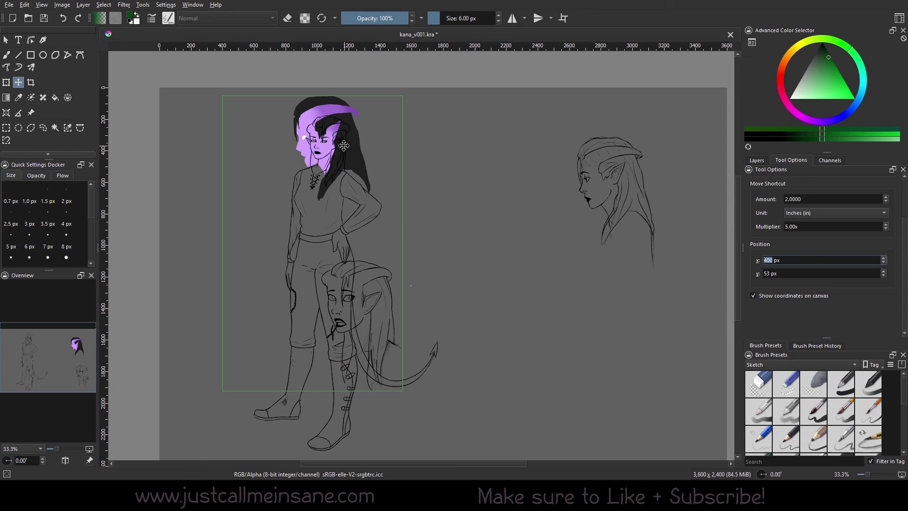
pyautogui.moveTo(344, 145); pyautogui.dragTo(624, 189)
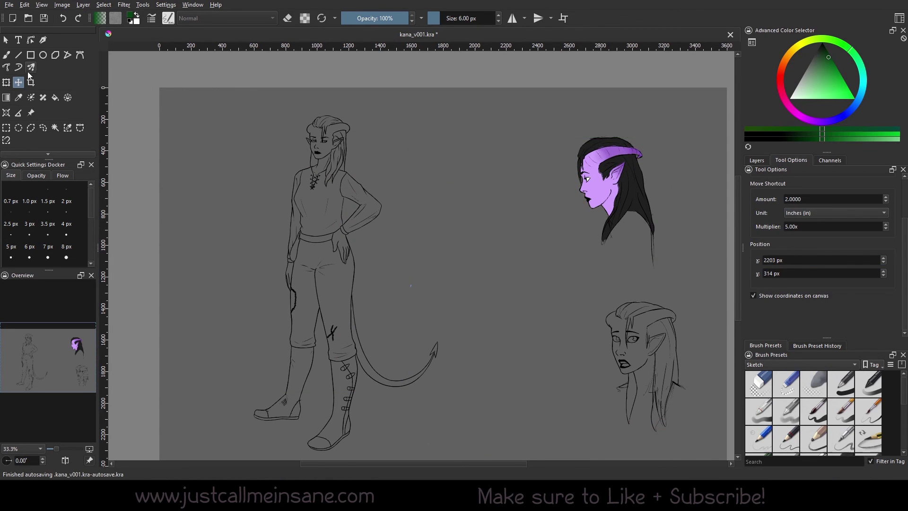
# Switch to the Select Shapes tool and try to select the raster artwork on the canvas with it
pyautogui.click(5, 39)
pyautogui.click(353, 113)
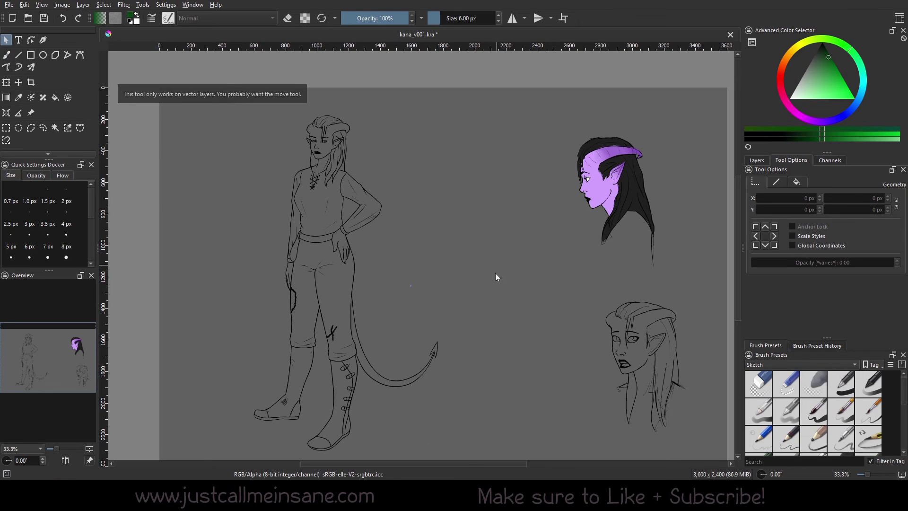
pyautogui.scroll(-1, 495, 273)
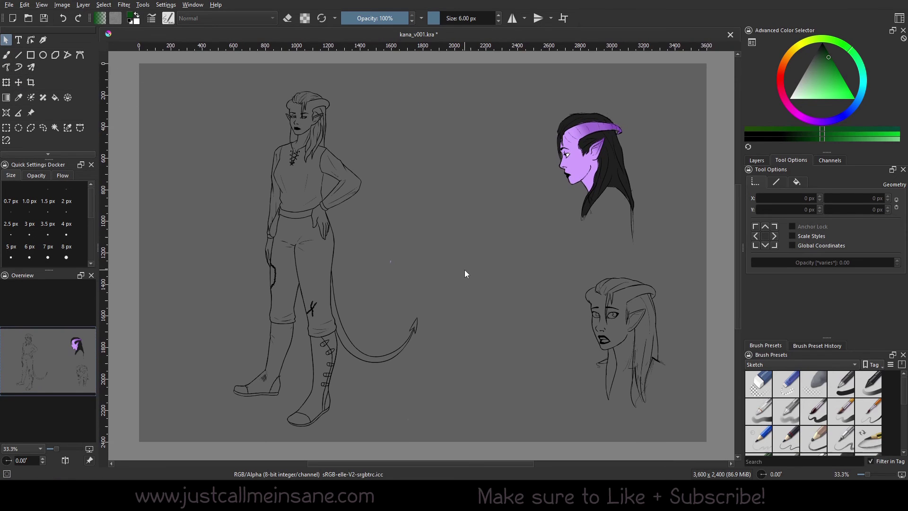